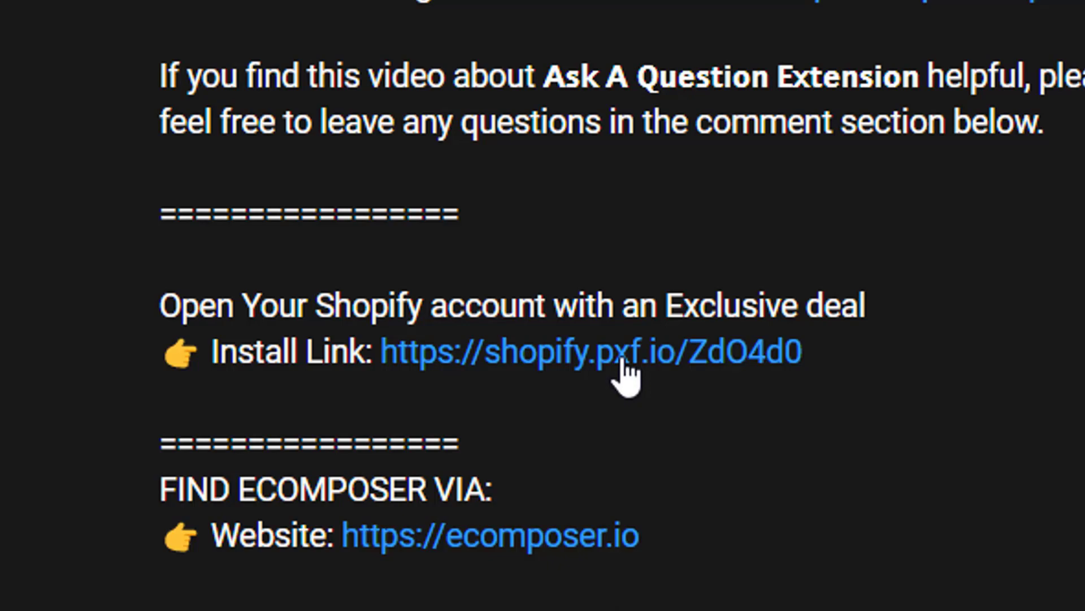
Start a new Product Page from the Digital Product template and load its Backpack layout in the editor
click(623, 363)
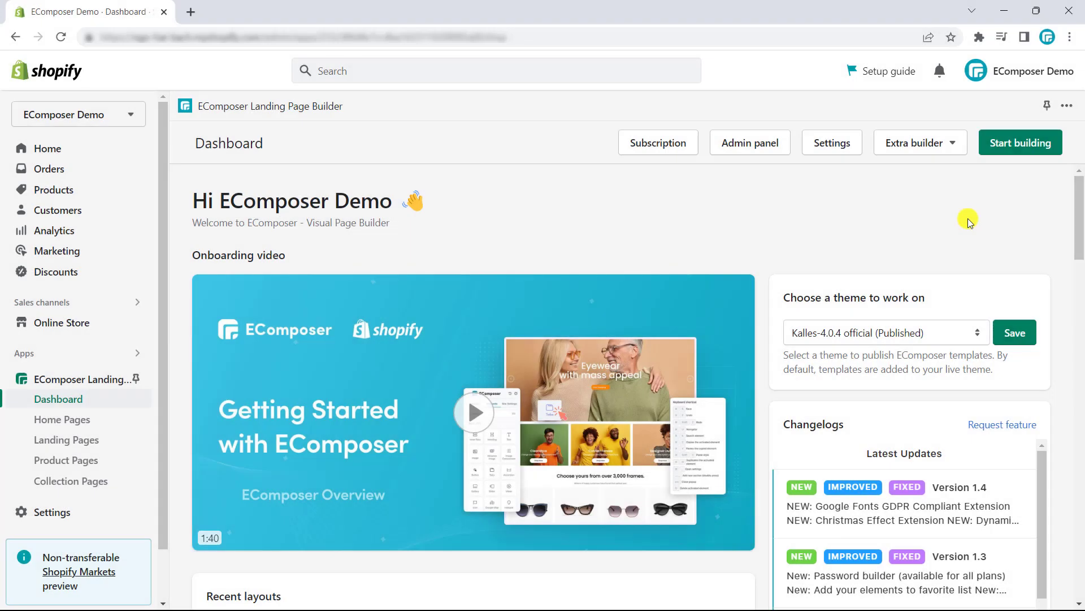
click(981, 140)
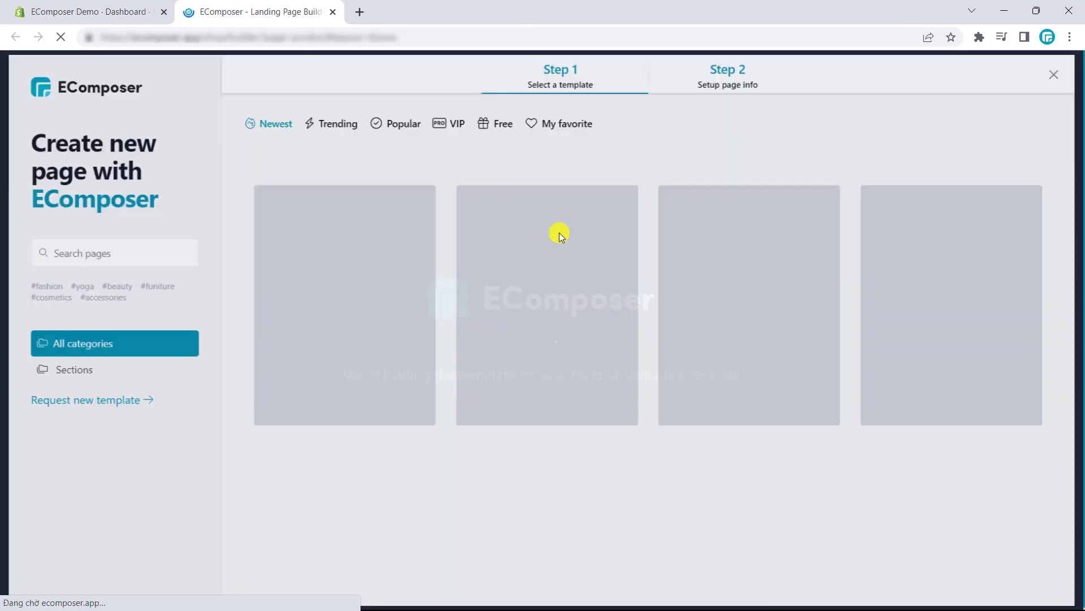
scroll(453, 277, down, 2)
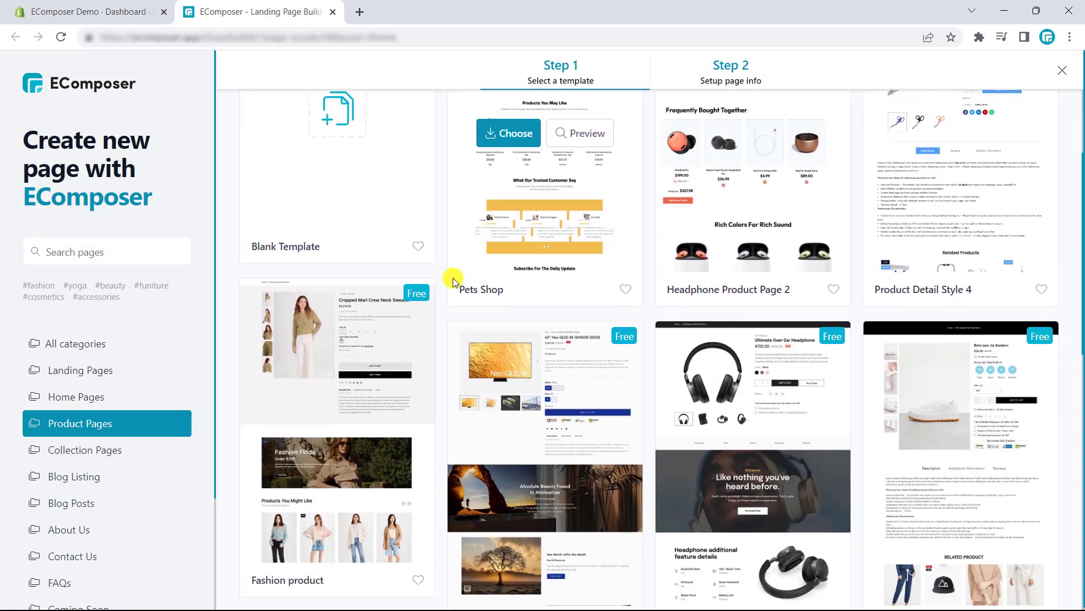
scroll(453, 277, down, 3)
mouse_move(486, 310)
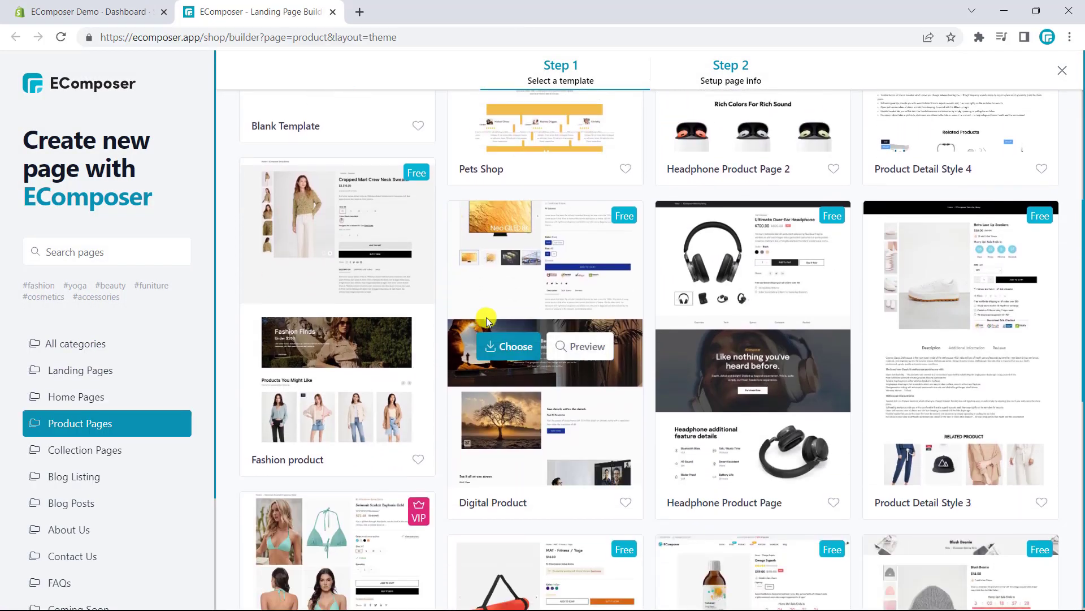
click(515, 347)
click(802, 574)
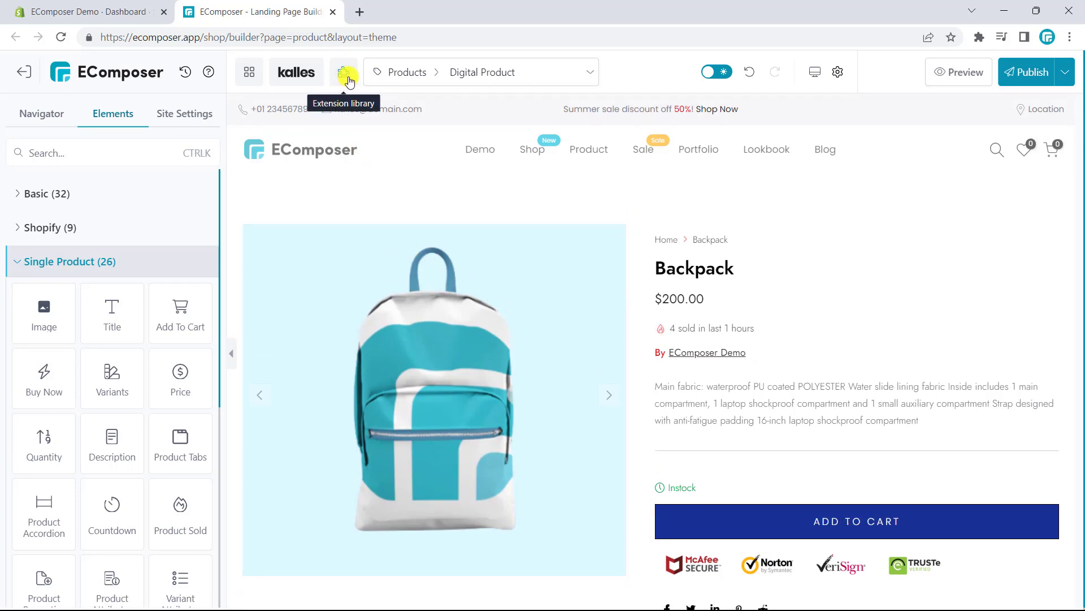
Install Cross-Selling Products from the Extension Library and hide the success dialog
click(347, 78)
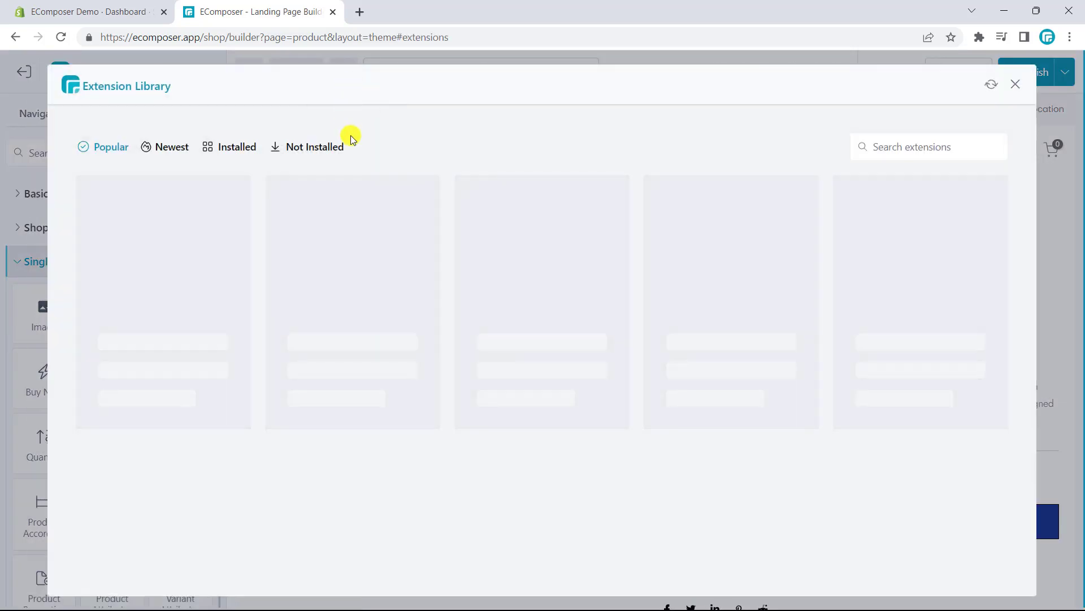
scroll(453, 254, down, 8)
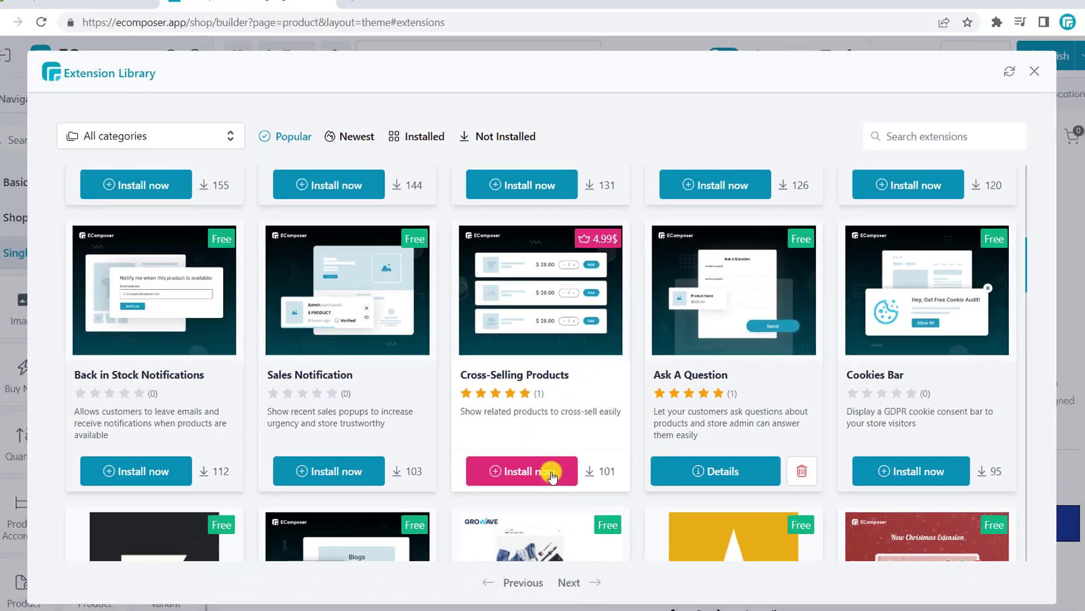
click(552, 477)
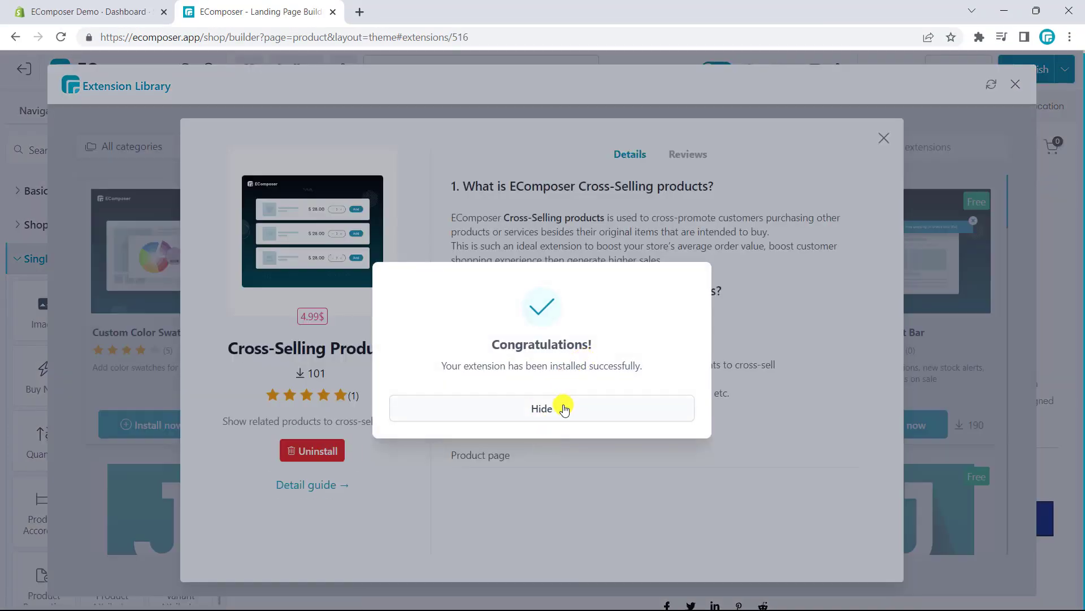
click(565, 408)
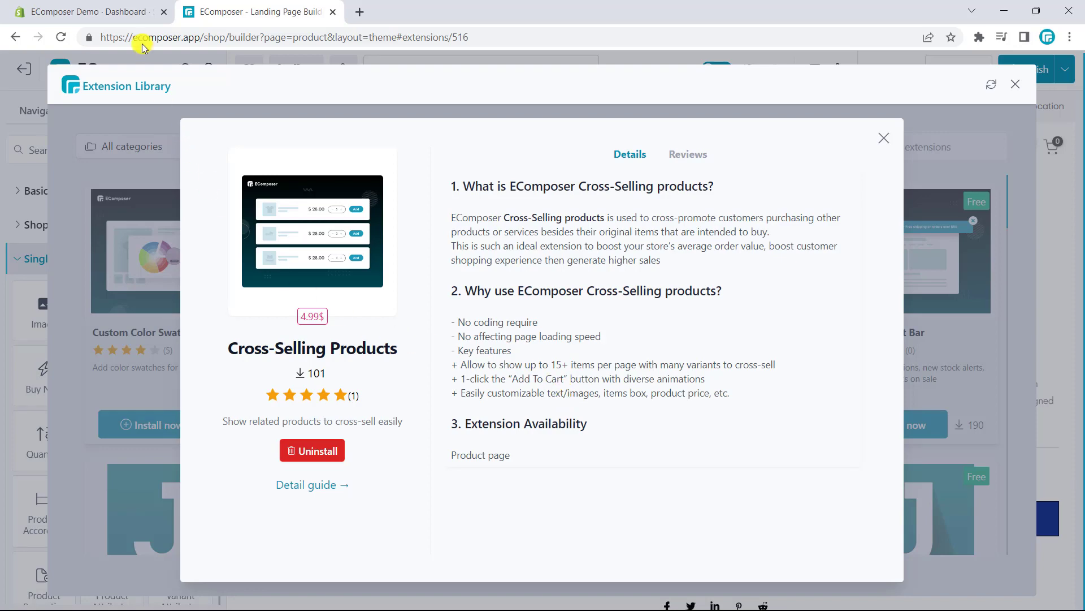
In Shopify admin, open the Beanie product and show all its metafields
click(128, 13)
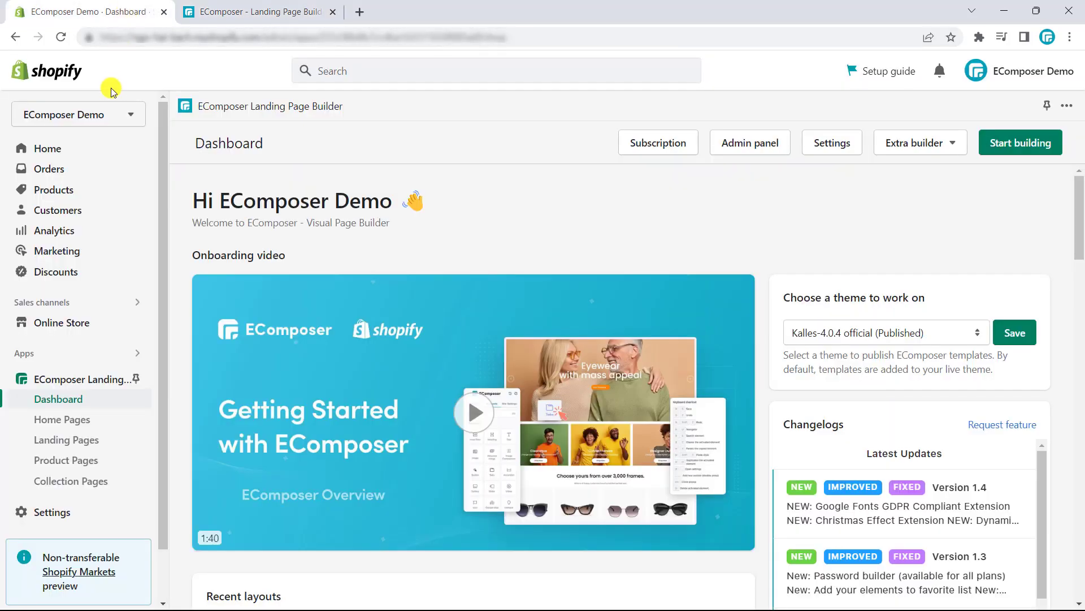
click(114, 189)
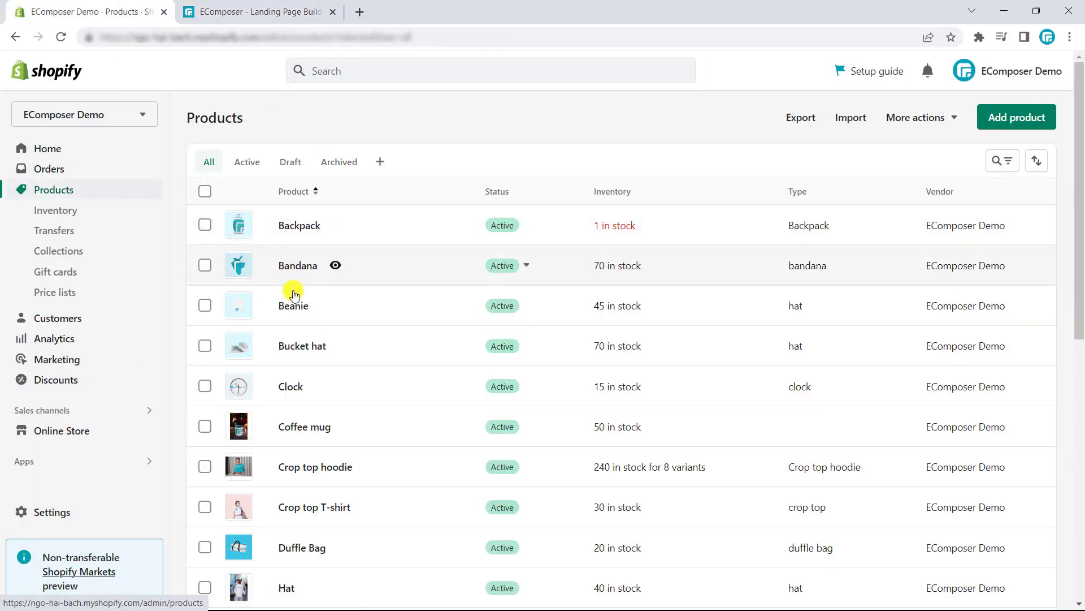
click(359, 310)
scroll(270, 254, down, 15)
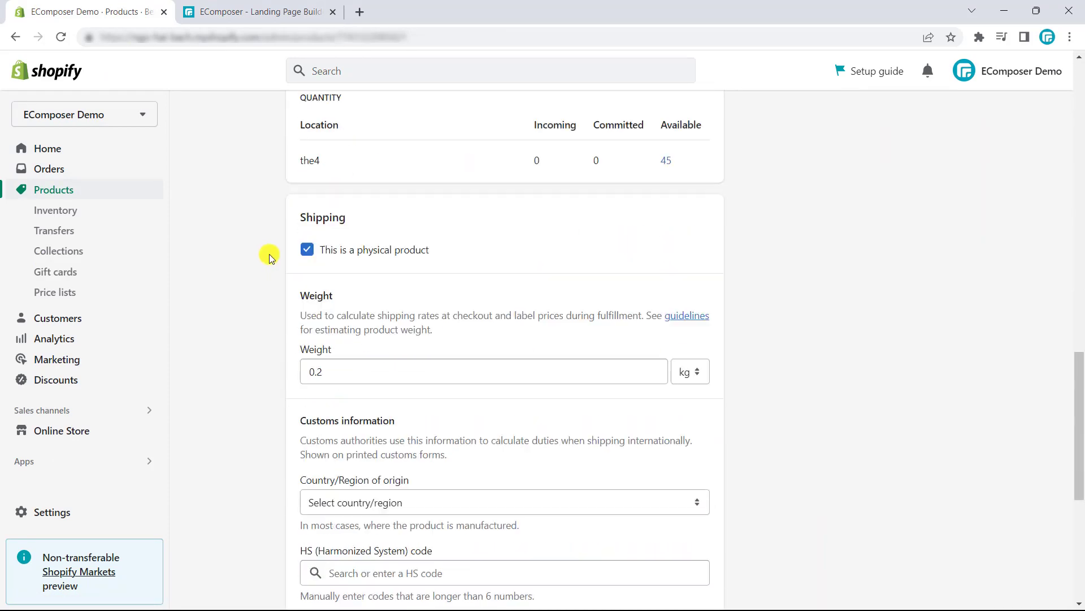
scroll(269, 258, down, 1)
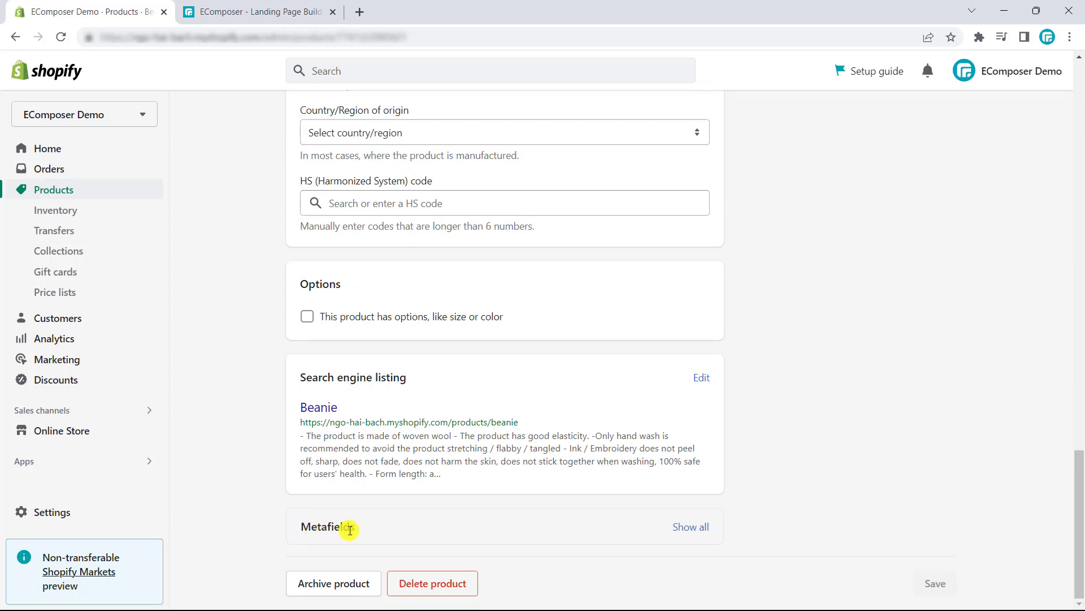
click(700, 528)
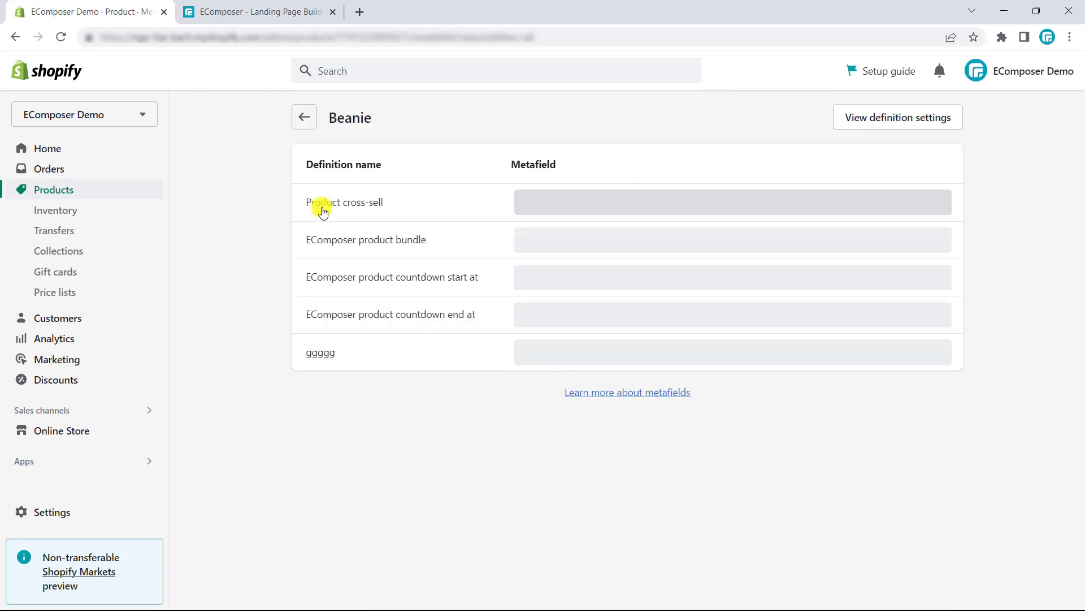
Select Bandana, Bucket hat and Duffle Bag for the Beanie's Product cross-sell metafield
click(665, 206)
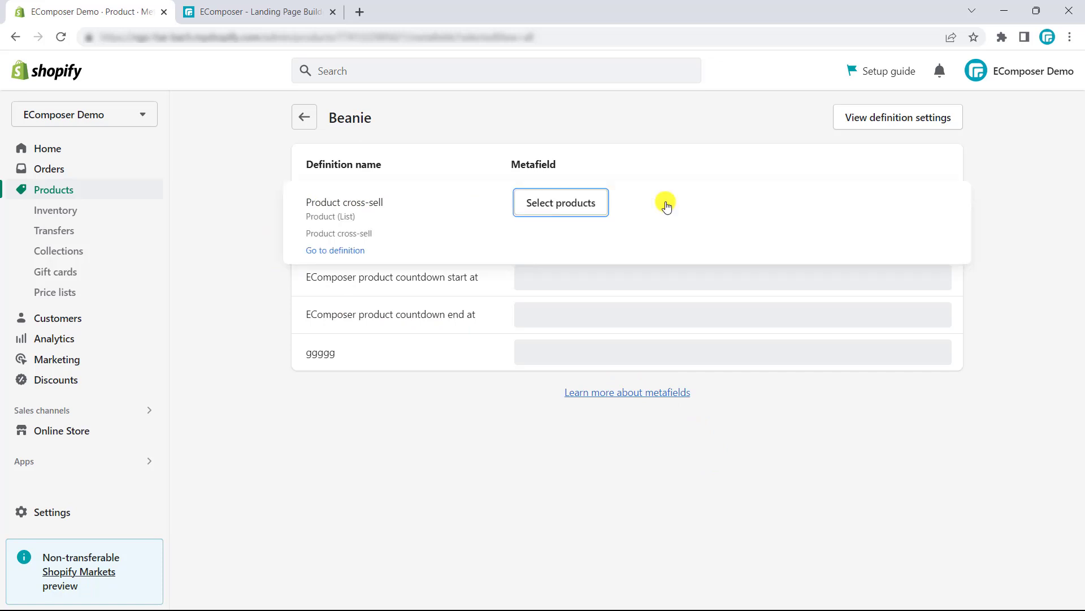
click(598, 210)
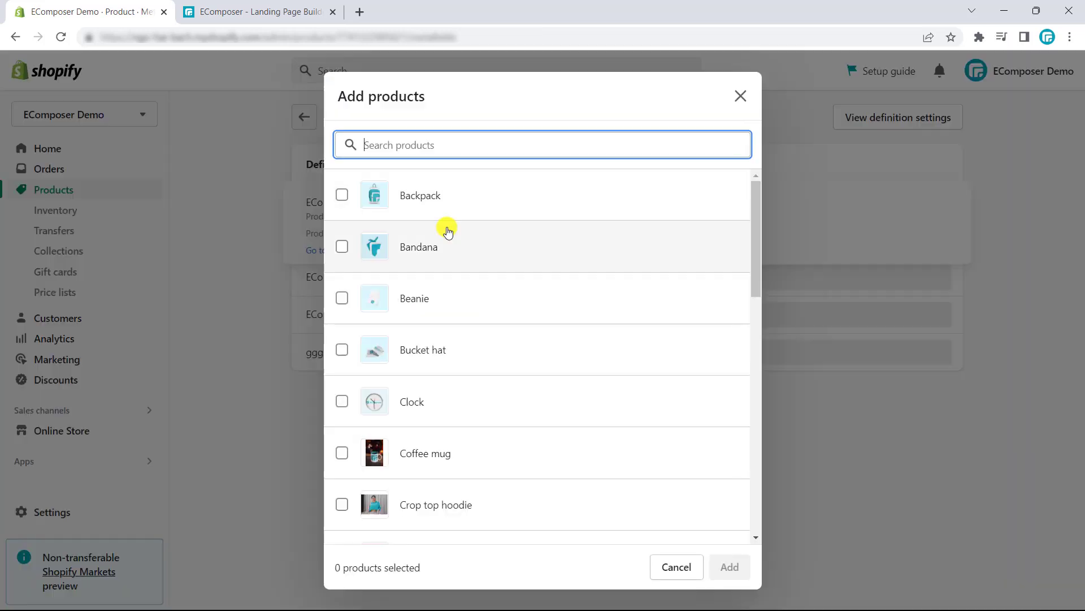
click(403, 247)
click(410, 358)
scroll(412, 382, down, 3)
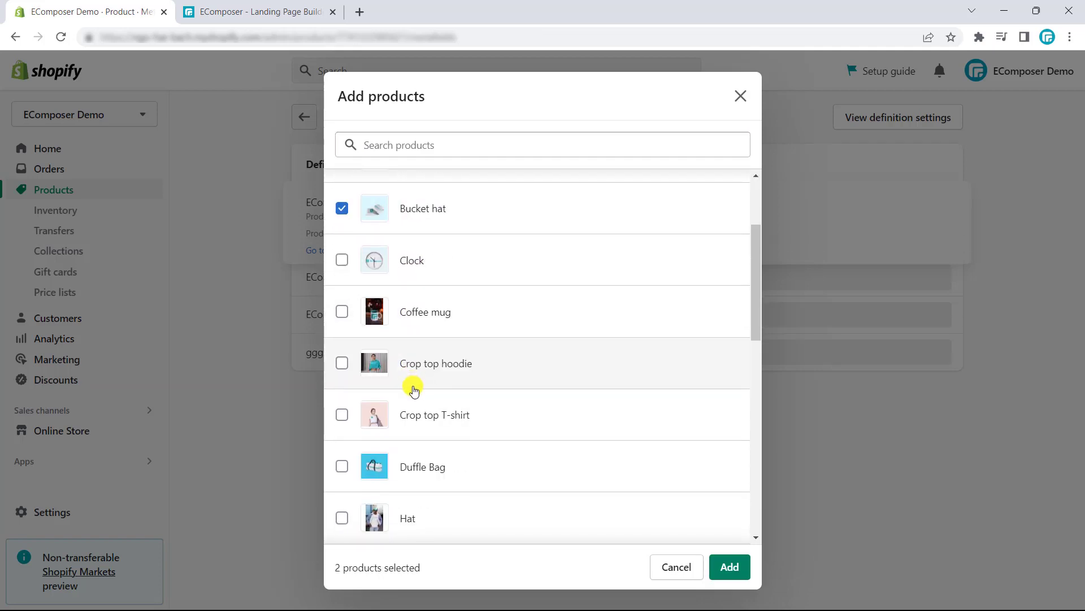
click(402, 463)
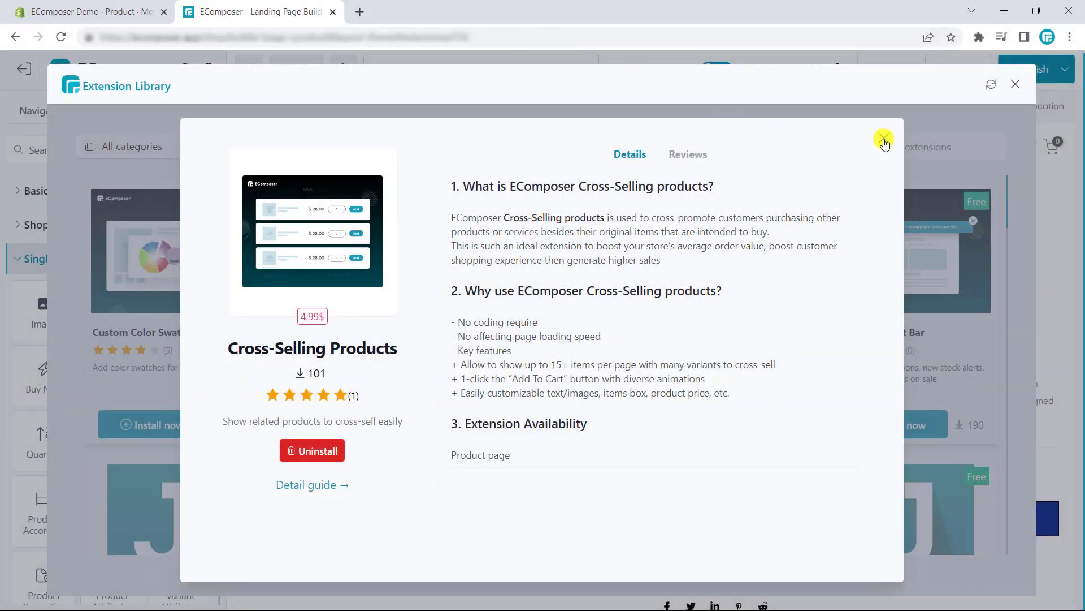
Close the extension library and drag a Cross-Selling Products element below the share icons
click(884, 139)
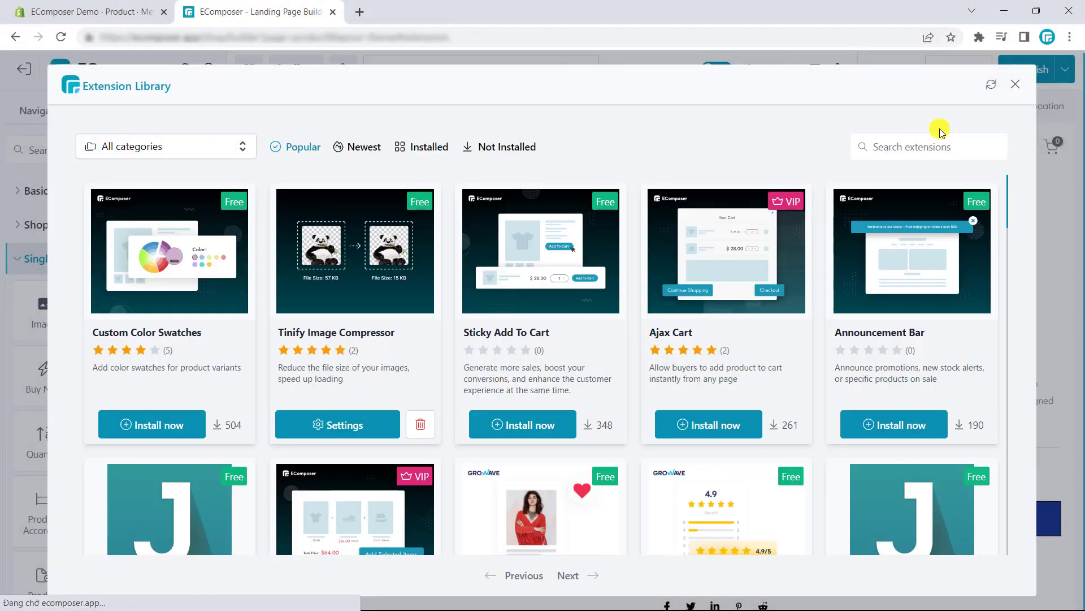
click(1016, 85)
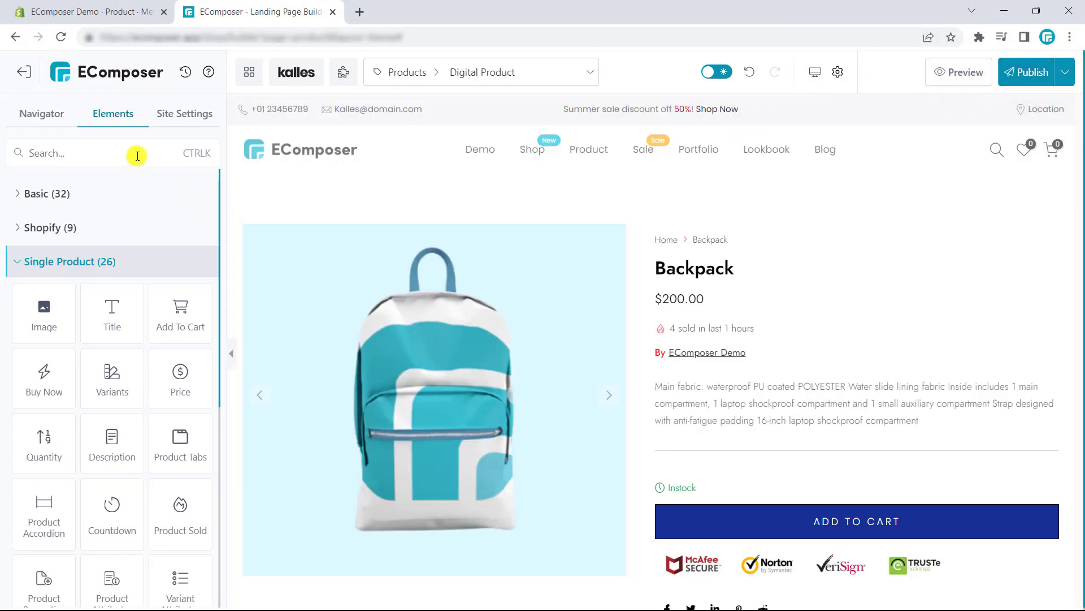
scroll(136, 294, down, 6)
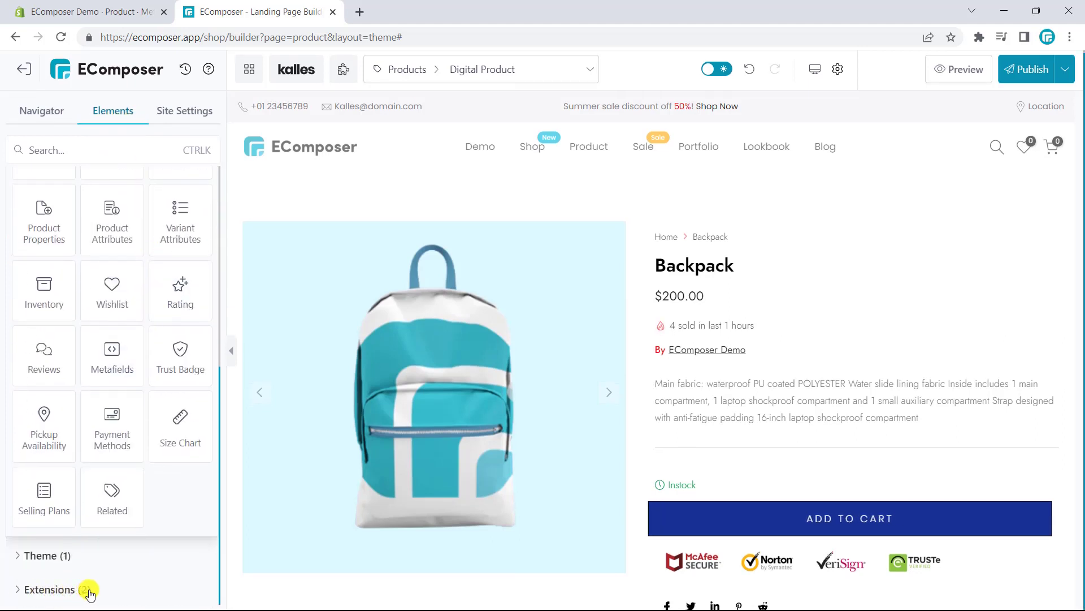
click(89, 590)
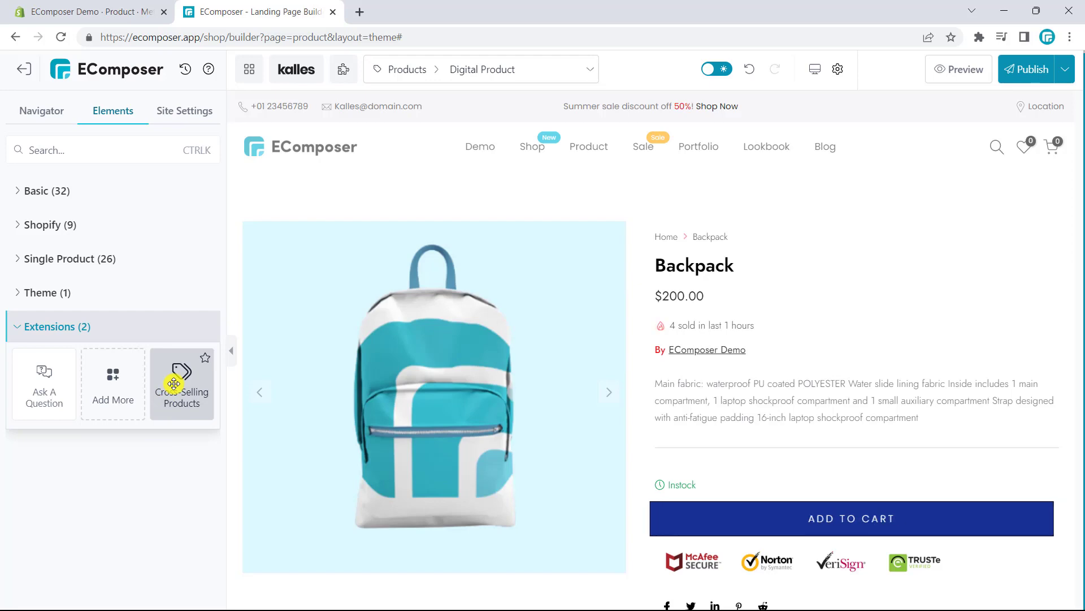
drag(174, 384, 735, 414)
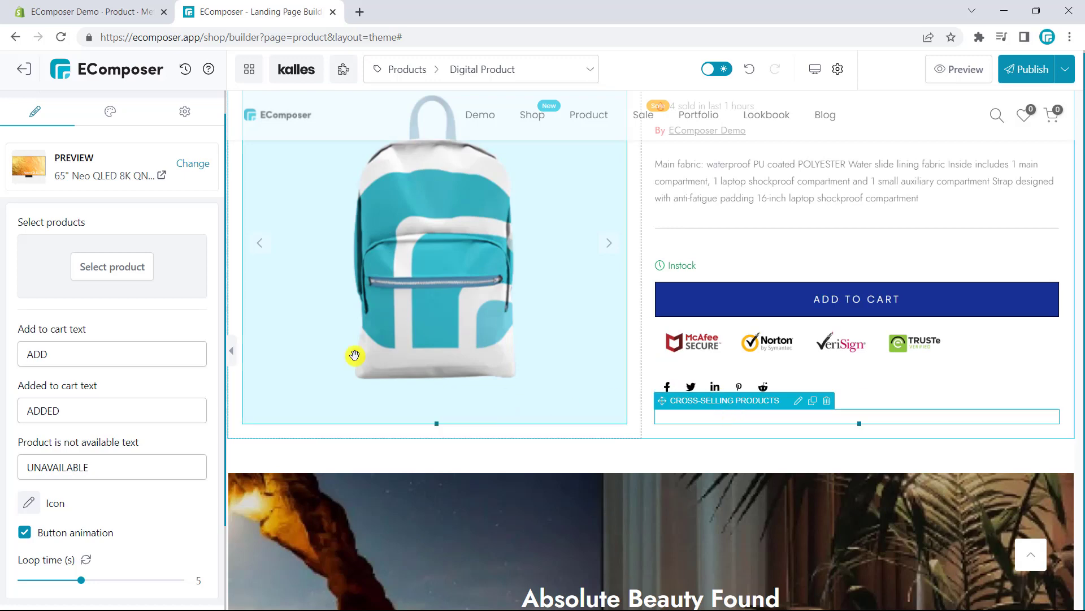
Switch the template's preview product from the TV to the Beanie
click(212, 170)
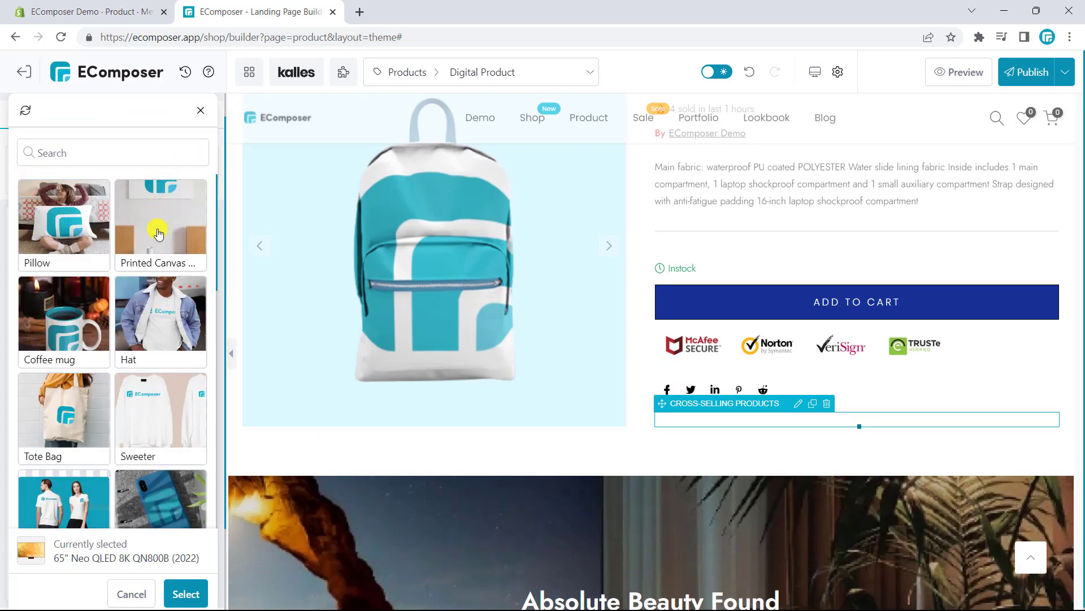
scroll(136, 266, down, 6)
scroll(136, 268, down, 6)
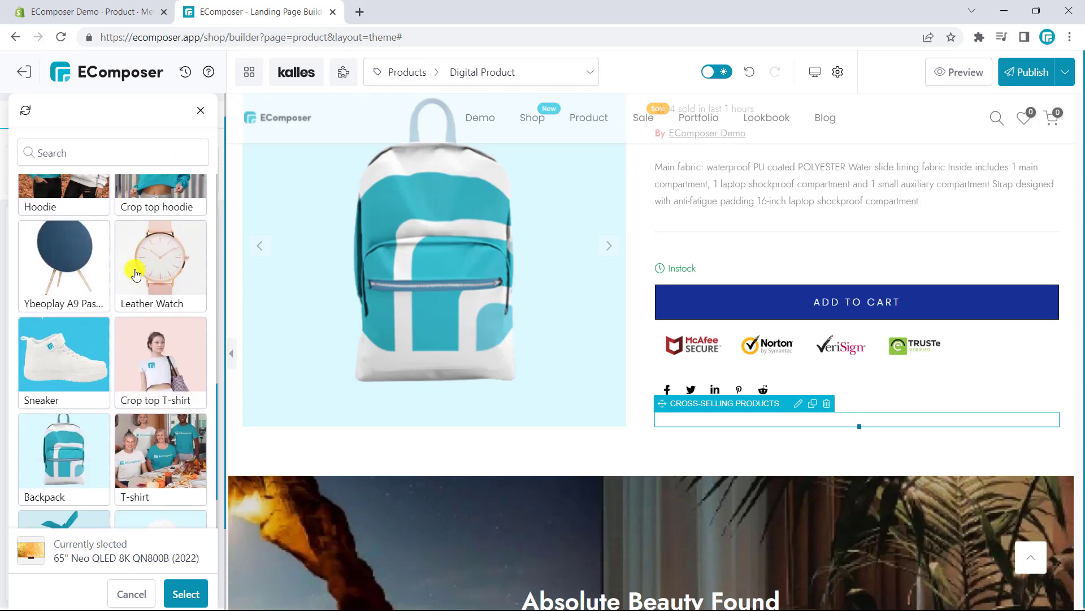
click(145, 484)
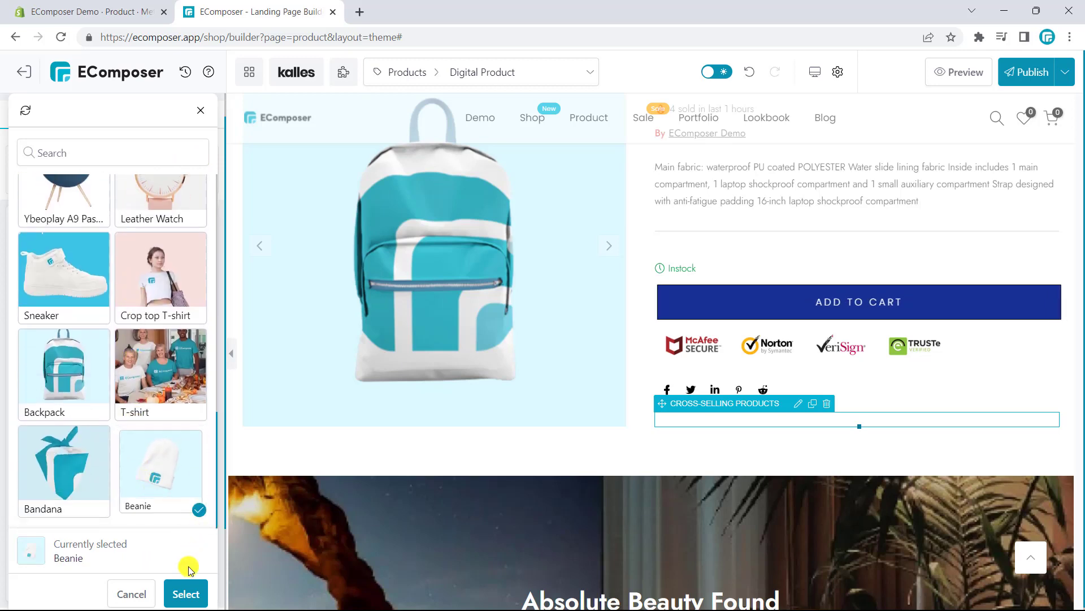
click(177, 586)
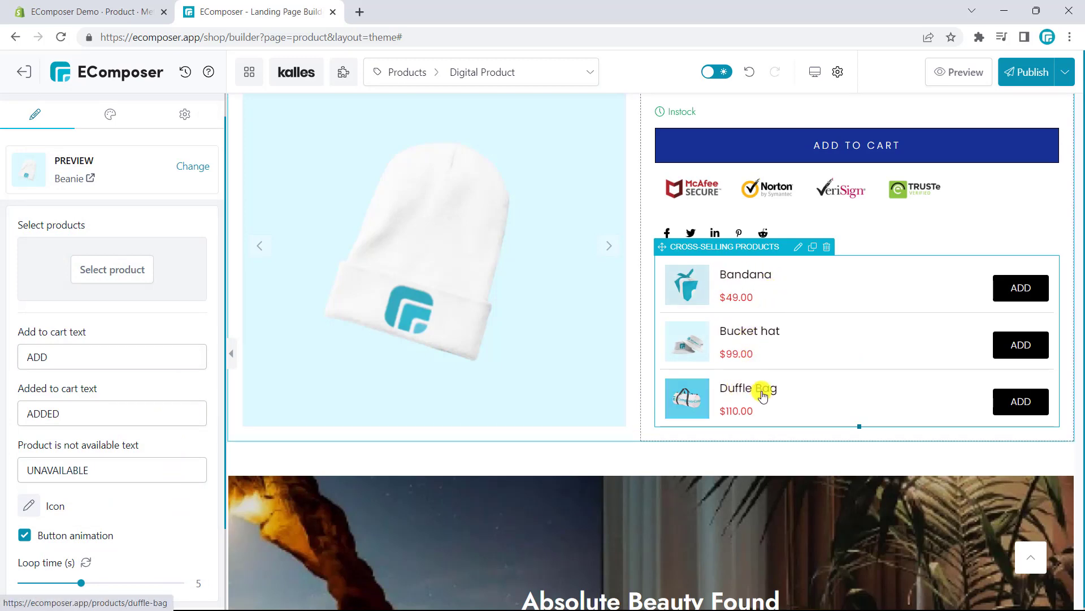
Change the preview product again, this time to the Sweeter
click(188, 166)
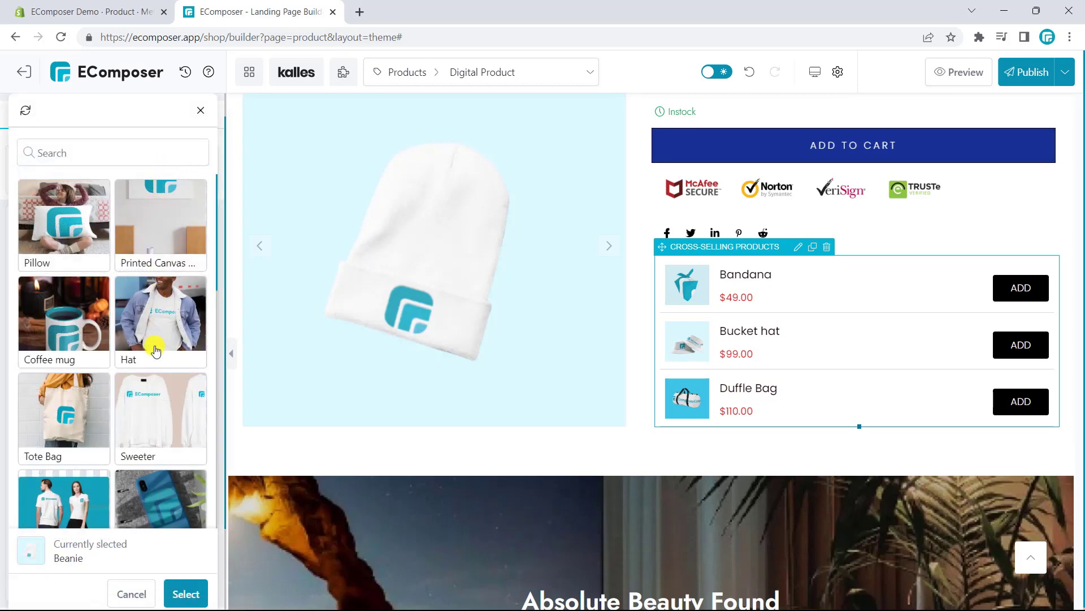
click(150, 410)
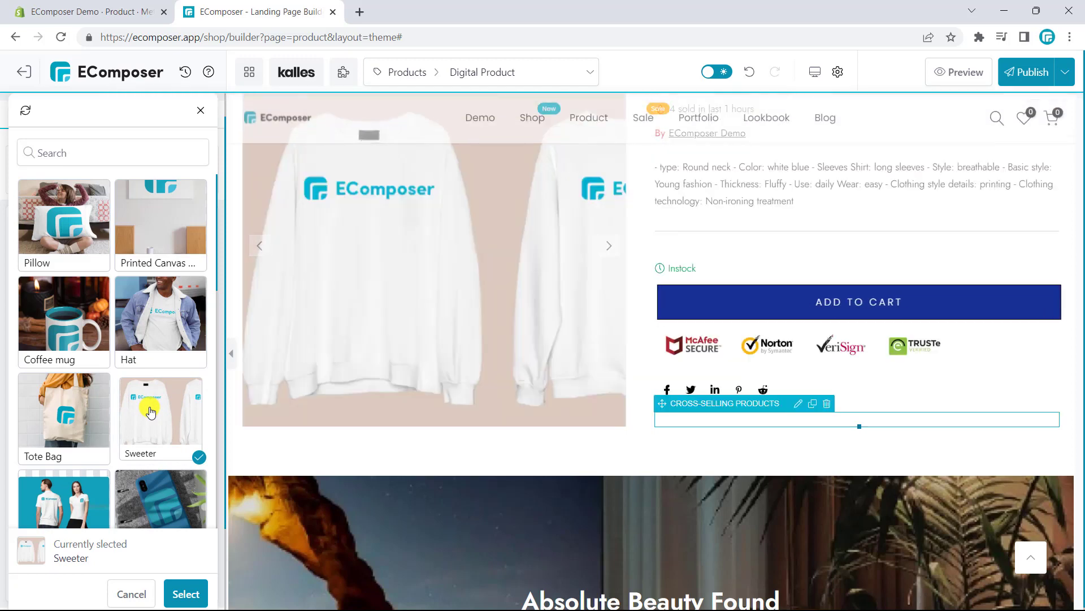
click(181, 592)
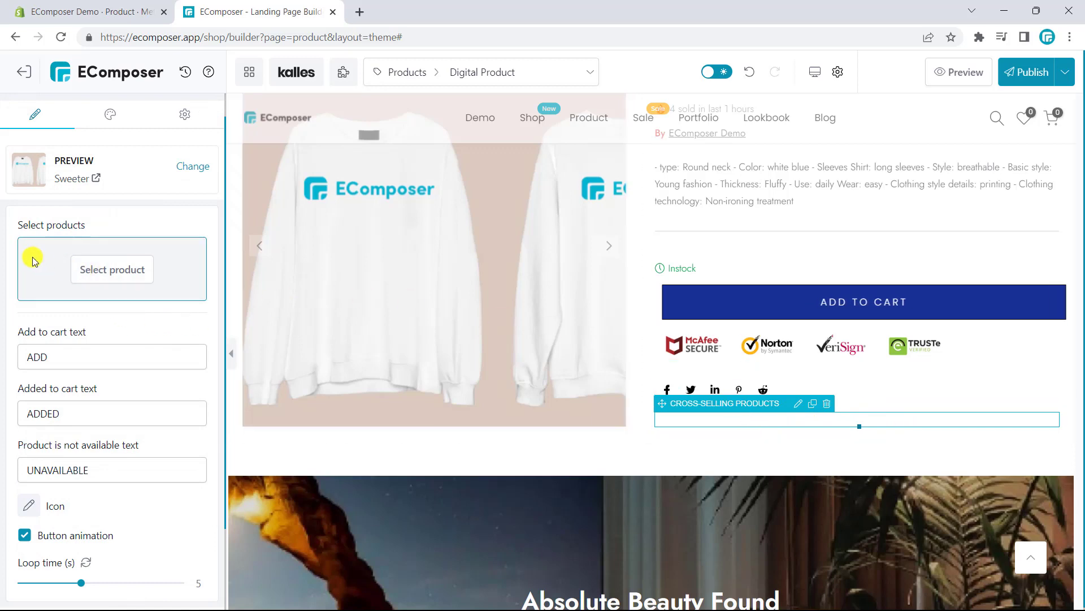
Pick Hat, Tote Bag and Duffle Bag as the block's cross-sell products
click(107, 270)
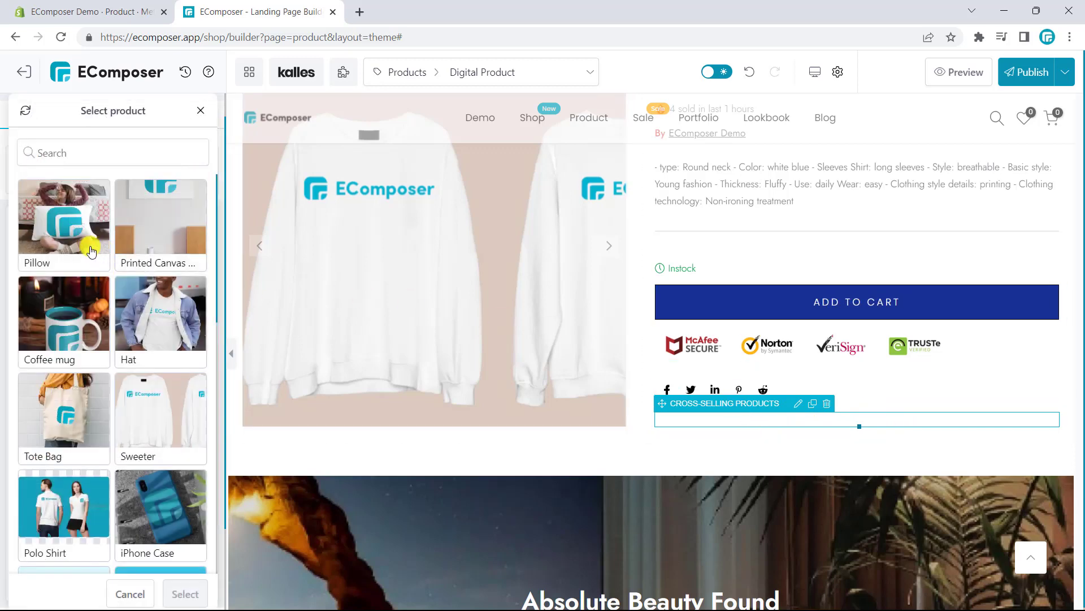
click(145, 340)
click(65, 421)
scroll(65, 421, down, 3)
click(138, 471)
click(186, 594)
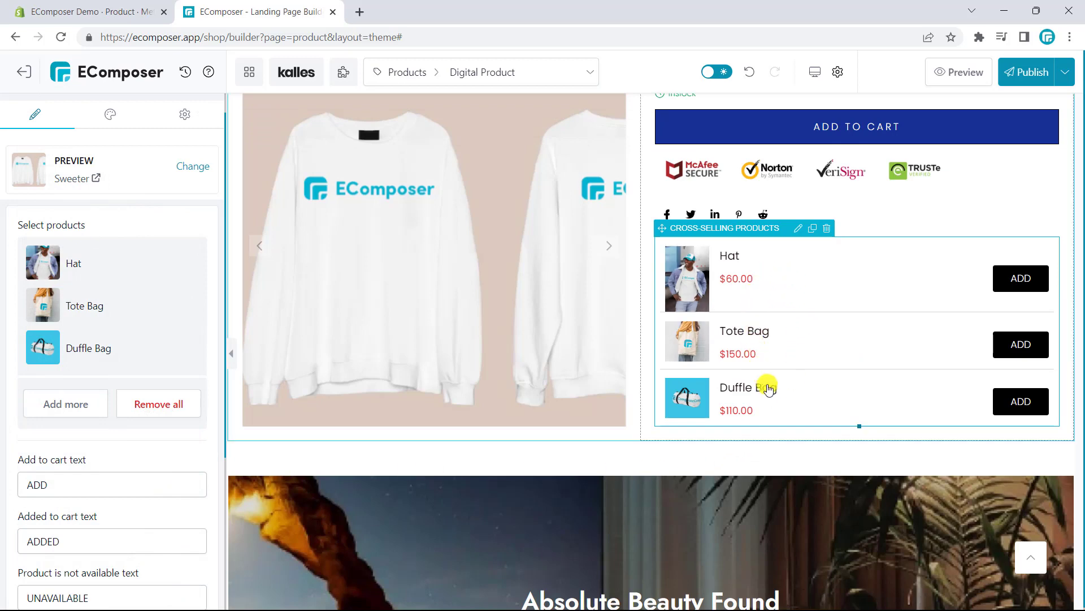
Show the block's Design settings, then its Advanced spacing, width and position options
scroll(163, 342, down, 4)
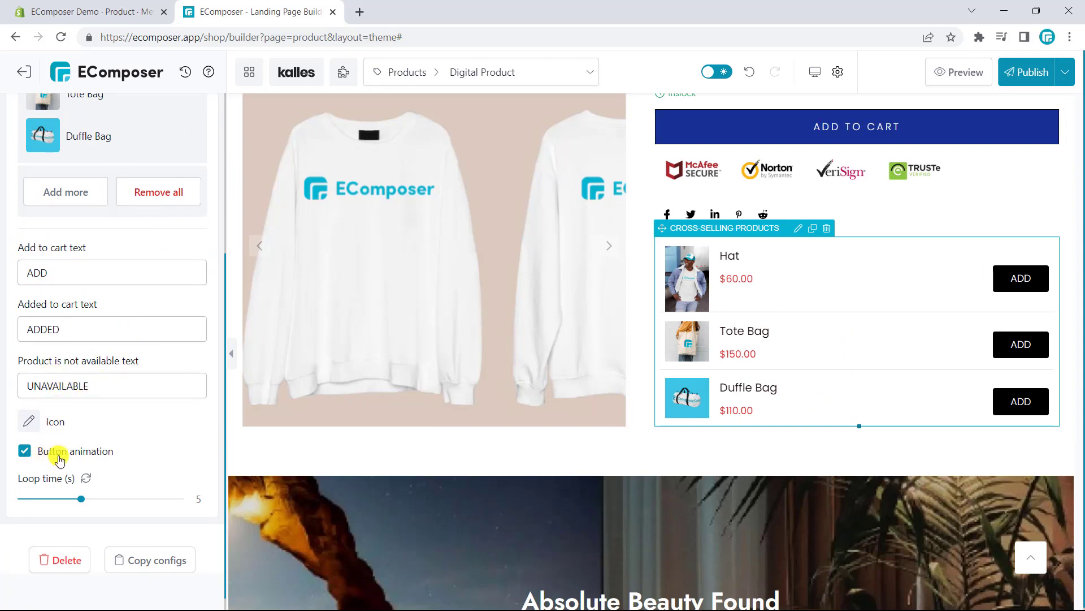
scroll(93, 435, up, 3)
scroll(91, 385, up, 2)
click(107, 145)
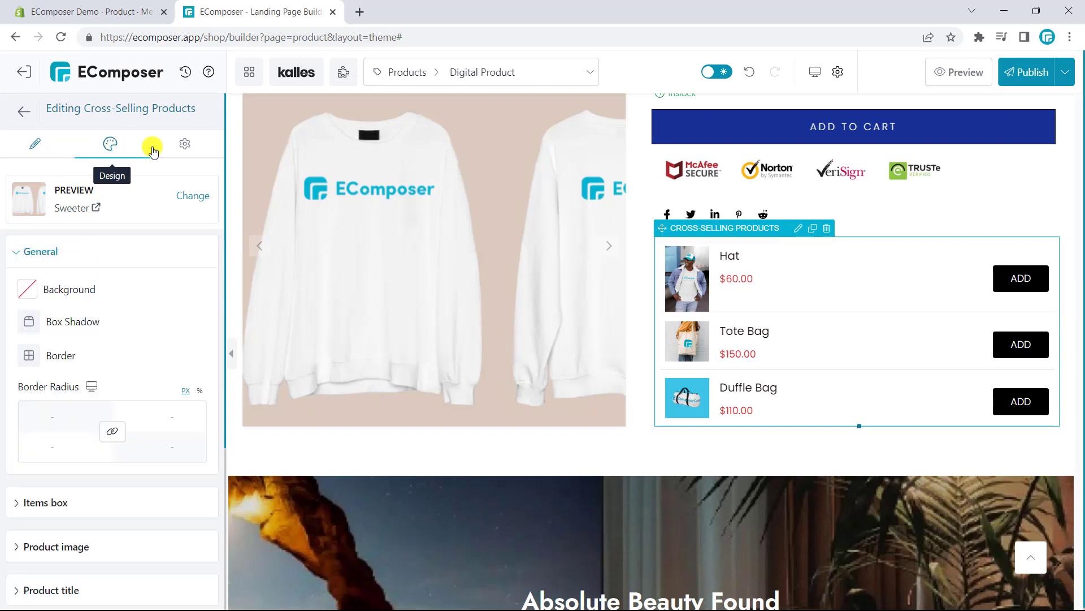
click(173, 150)
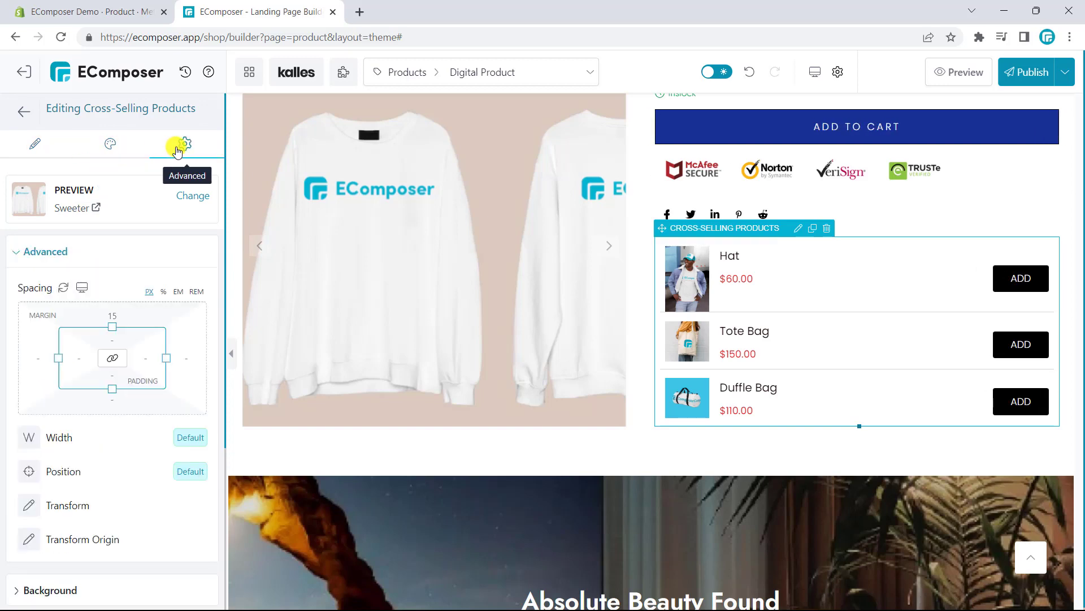
Save and publish the template, then view it live on the storefront
click(1026, 74)
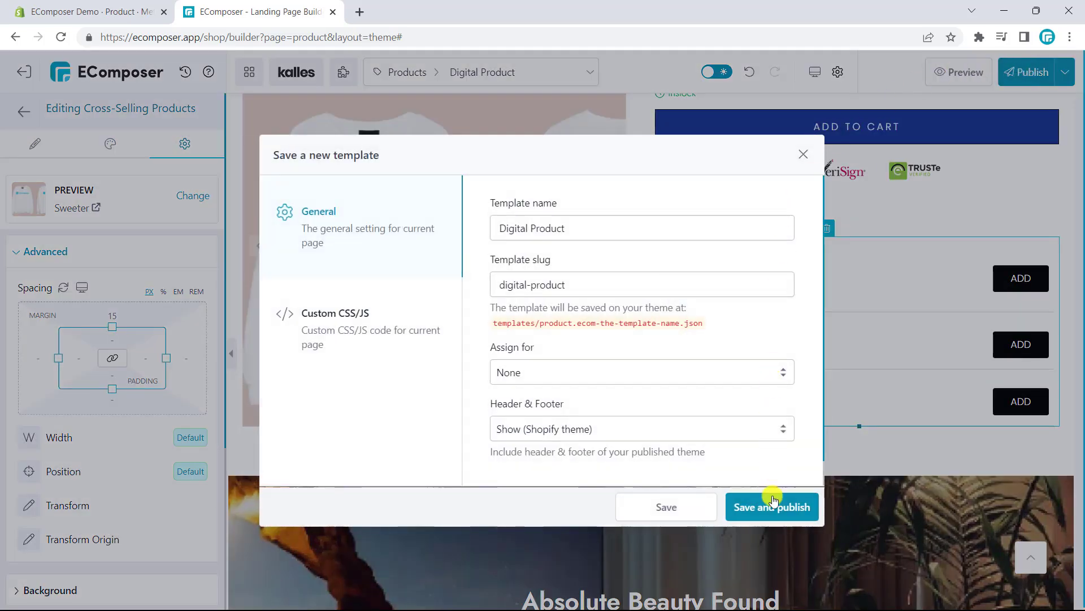
click(774, 503)
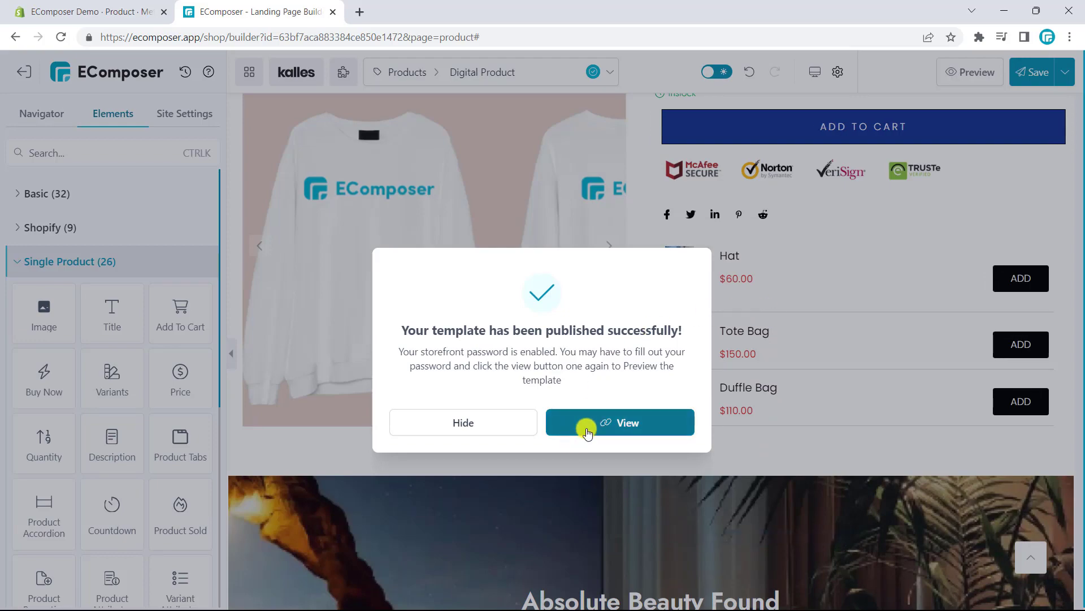
click(656, 425)
scroll(699, 207, down, 4)
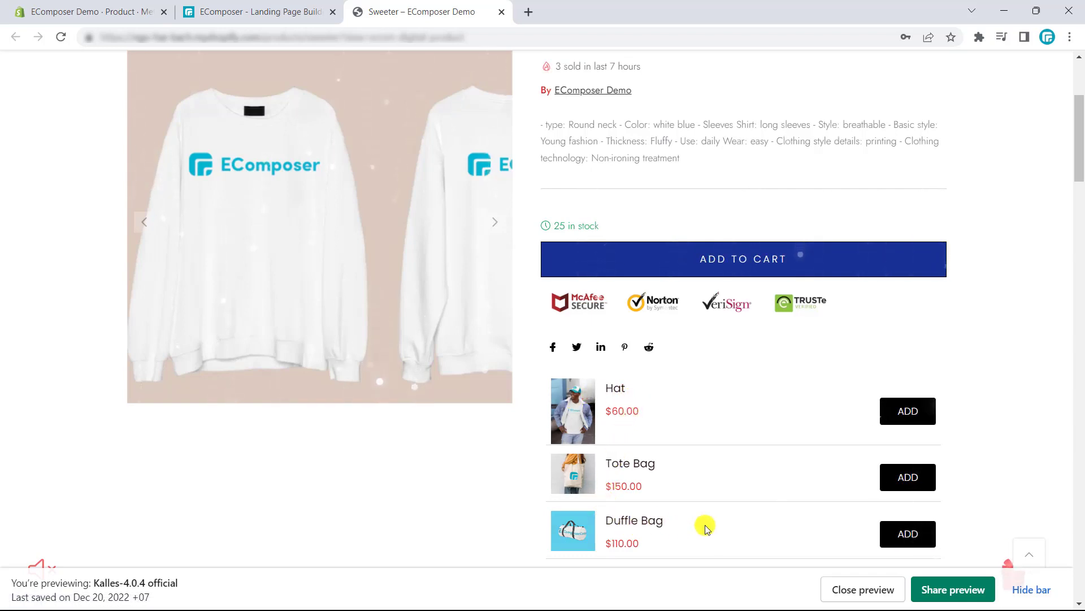
Add the Hat ($60.00) to the cart from the cross-sell list and close the cart popup
click(909, 410)
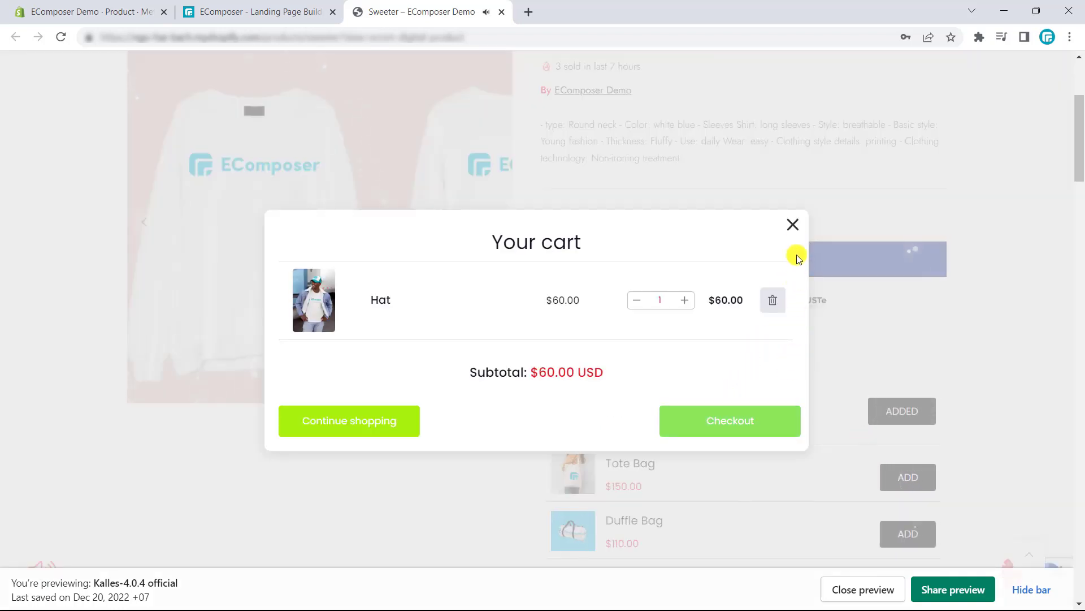
click(792, 229)
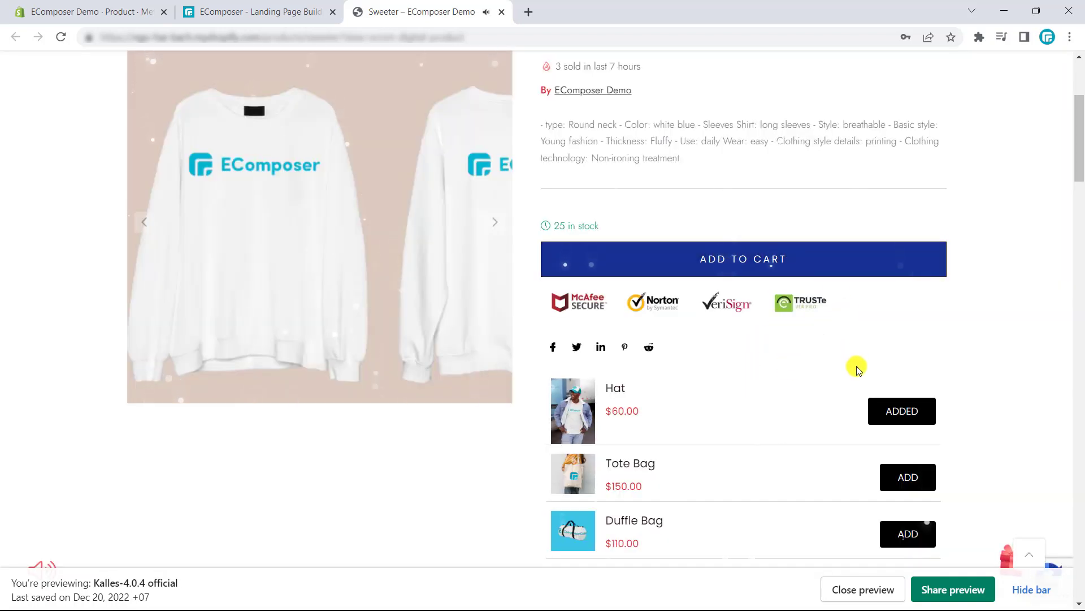